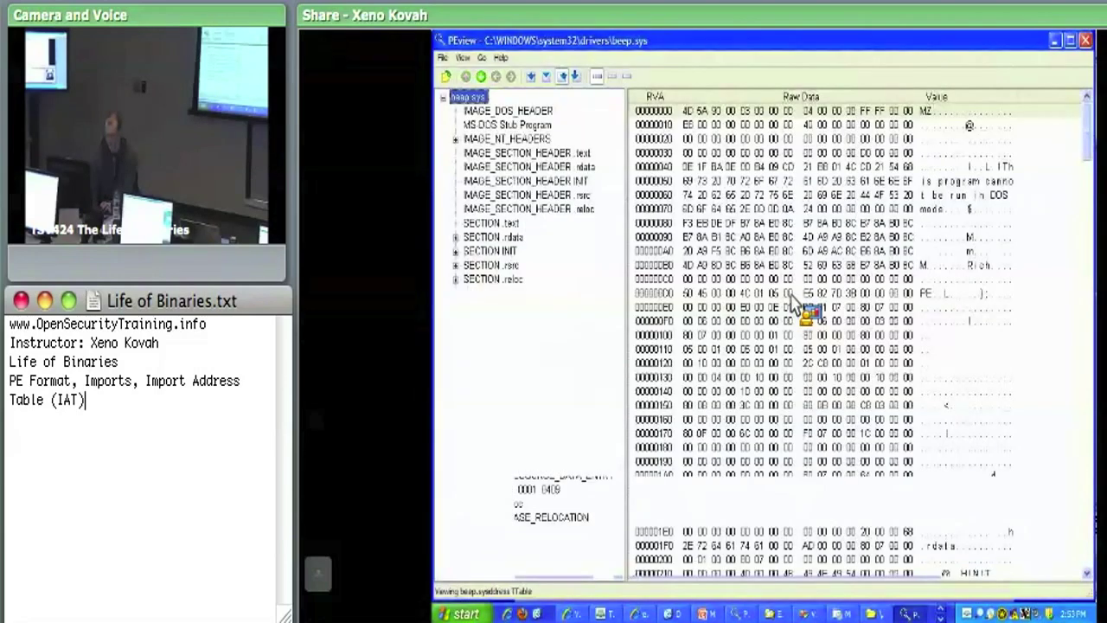
- Expand IMAGE_NT_HEADERS, check the Offset to New EXE Header field in IMAGE_DOS_HEADER, and view the NT headers' raw data
left_click(457, 139)
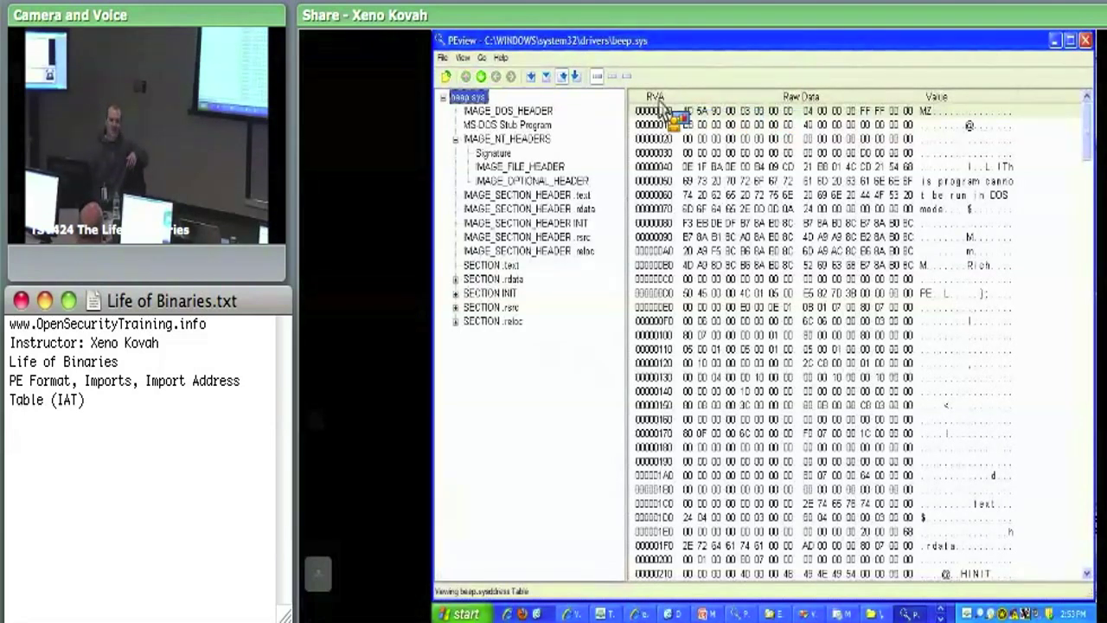
left_click(580, 113)
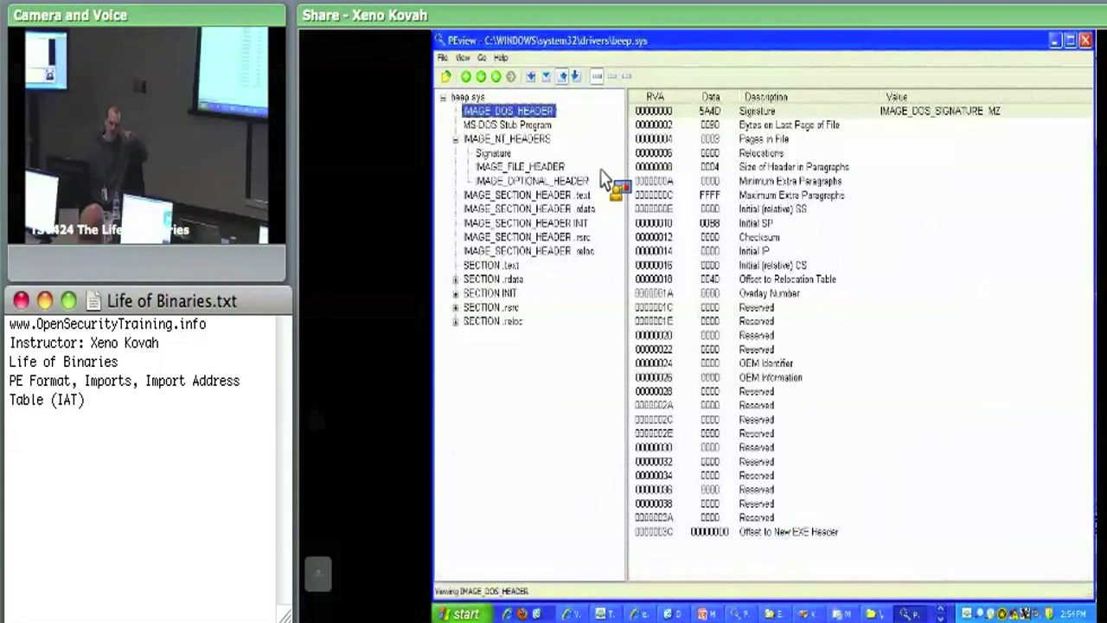
left_click(756, 530)
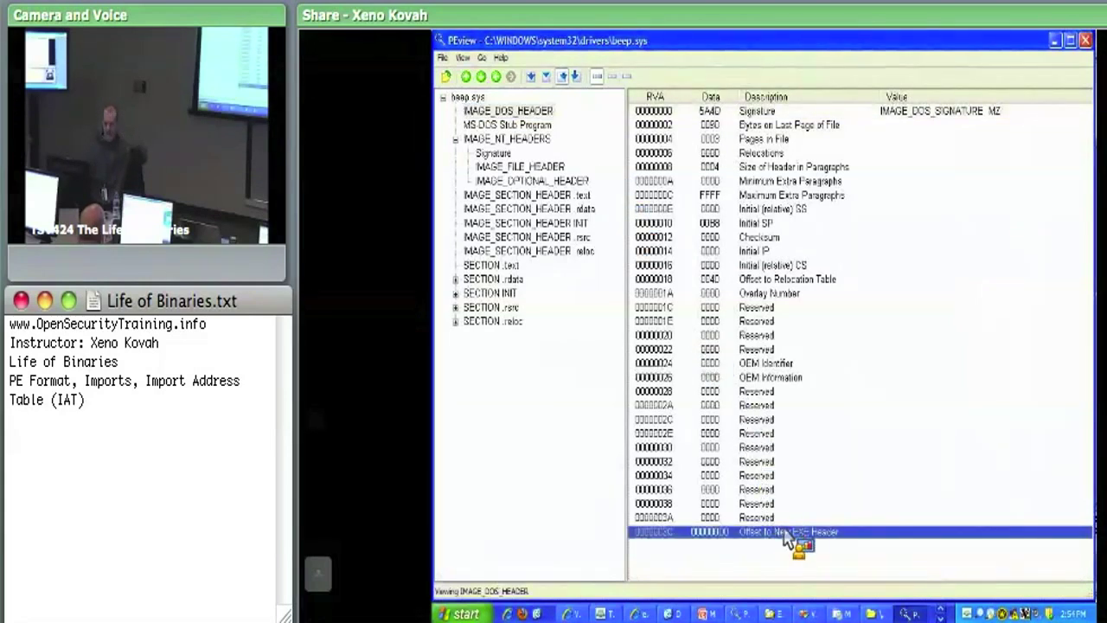
left_click_drag(738, 536, 521, 148)
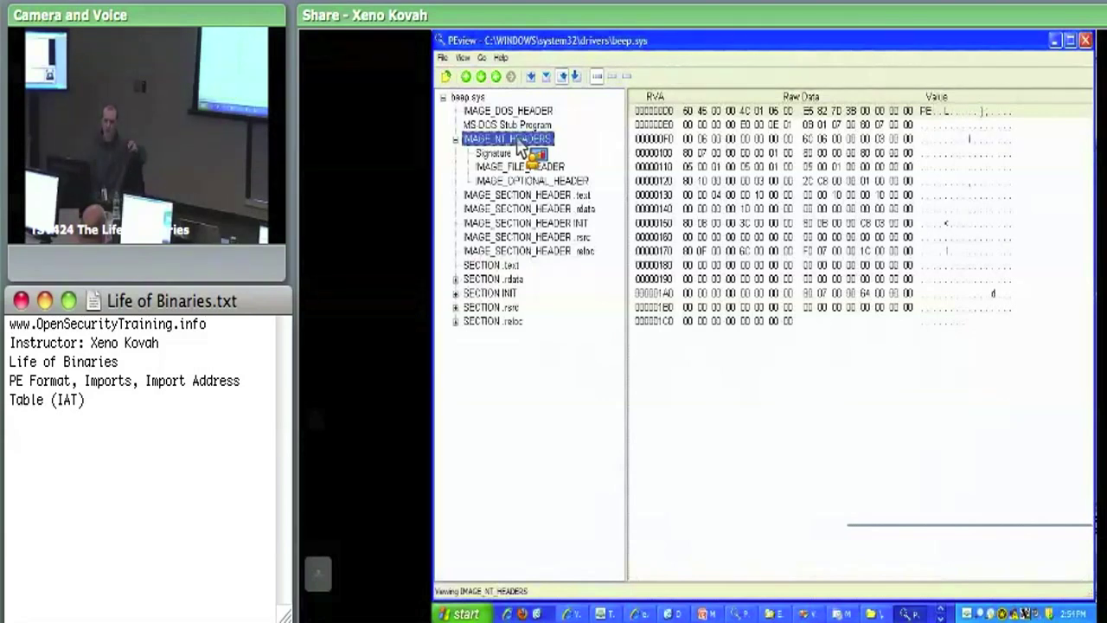
left_click_drag(522, 149, 553, 189)
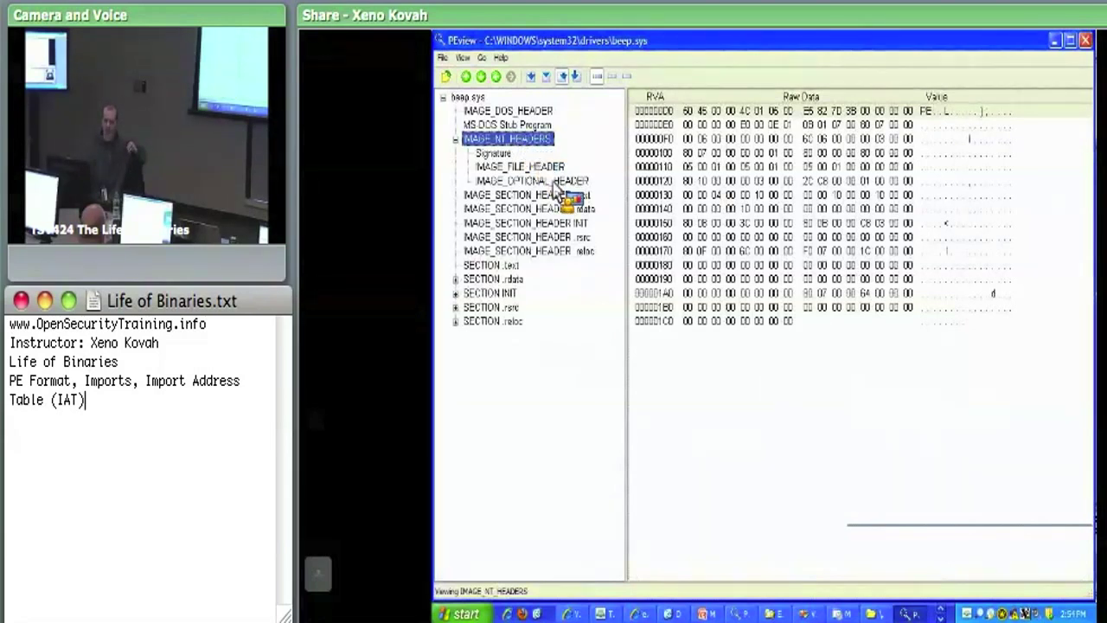
- Locate the IMPORT Table RVA entry among the data directories in IMAGE_OPTIONAL_HEADER
left_click(554, 183)
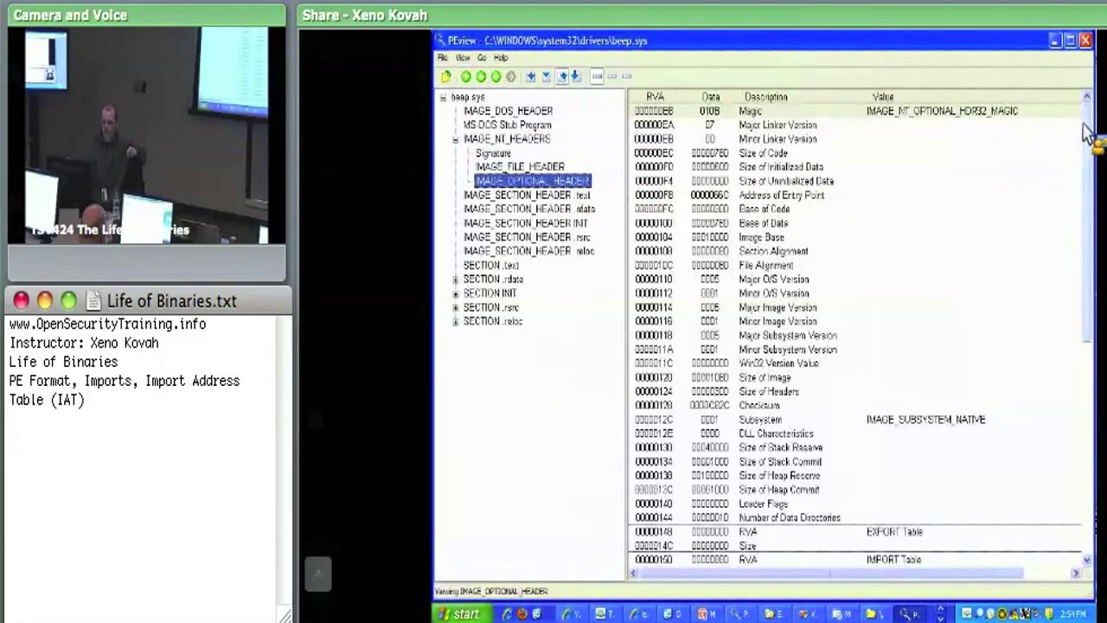
left_click_drag(1089, 144, 1094, 225)
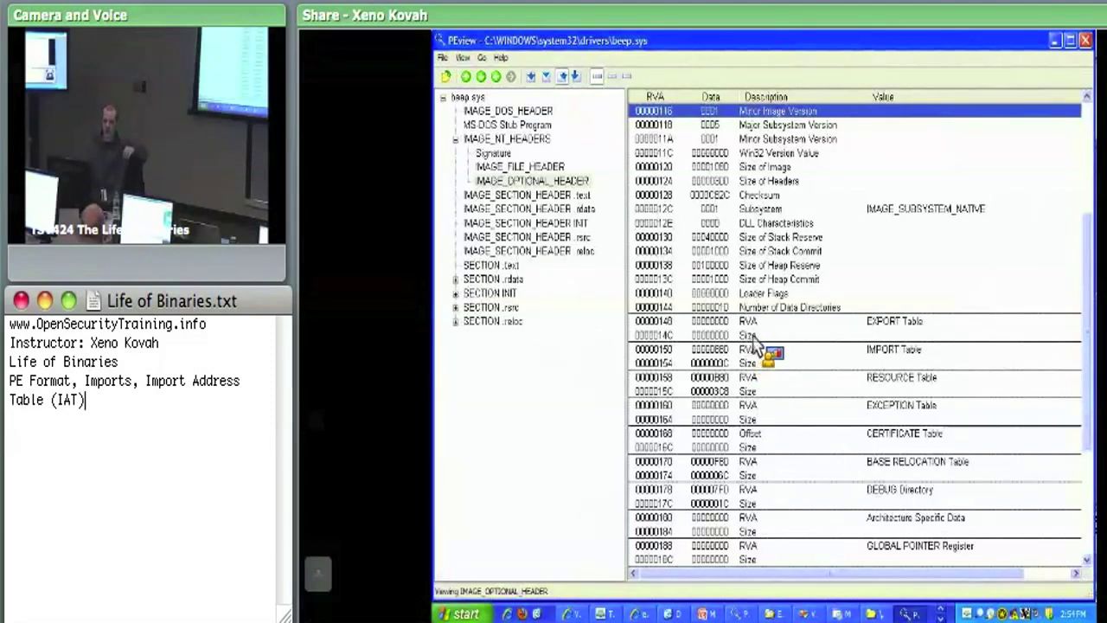
left_click(796, 349)
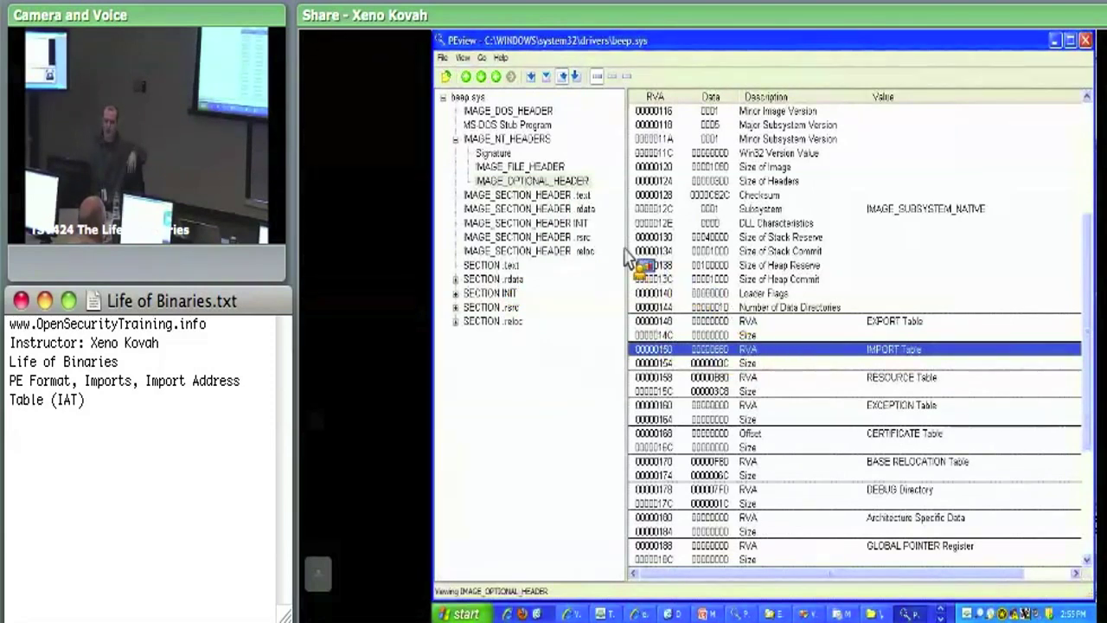
- Expand the .rdata, INIT and .rsrc sections of beep.sys to list their contents
left_click(456, 280)
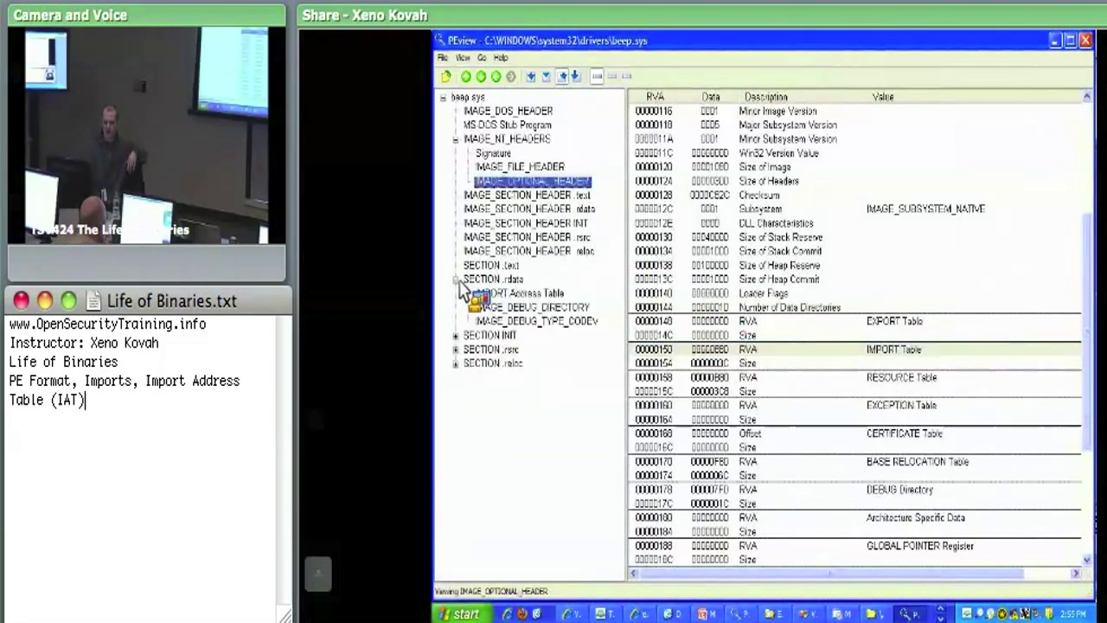
left_click(456, 335)
left_click(456, 391)
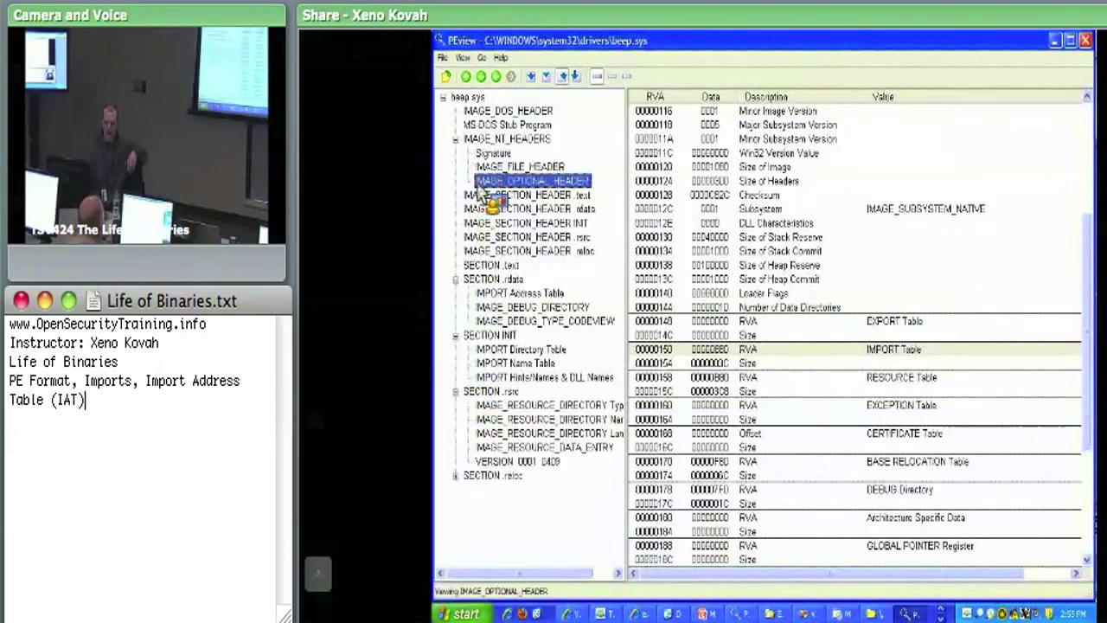
- Check the .rsrc and .reloc section headers, and view the .text and .rdata sections
left_click(515, 238)
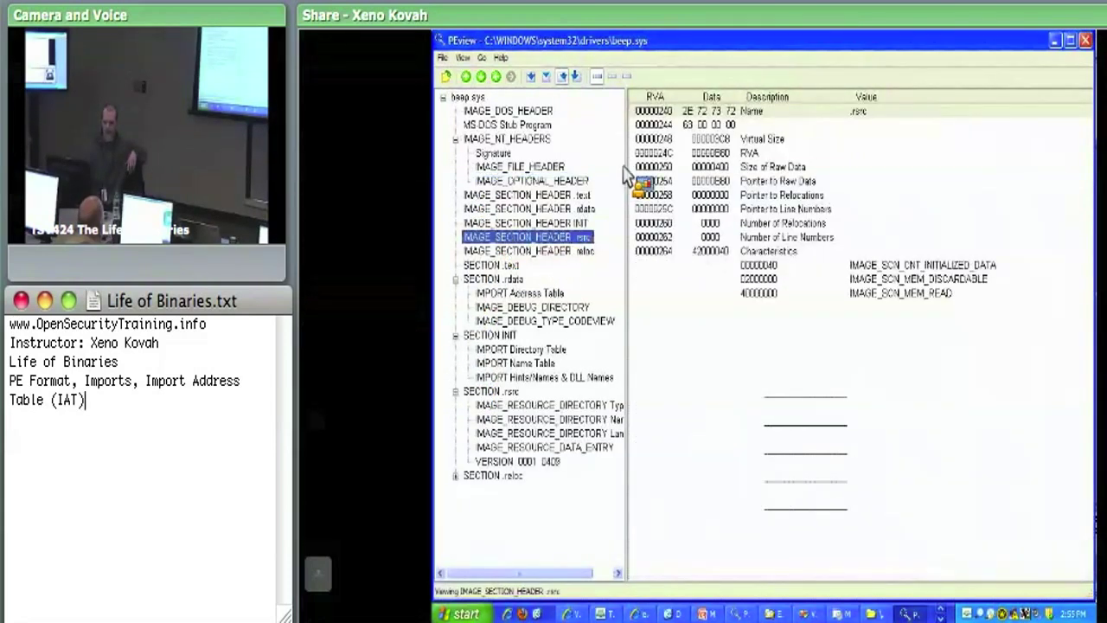
left_click(664, 112)
left_click(571, 250)
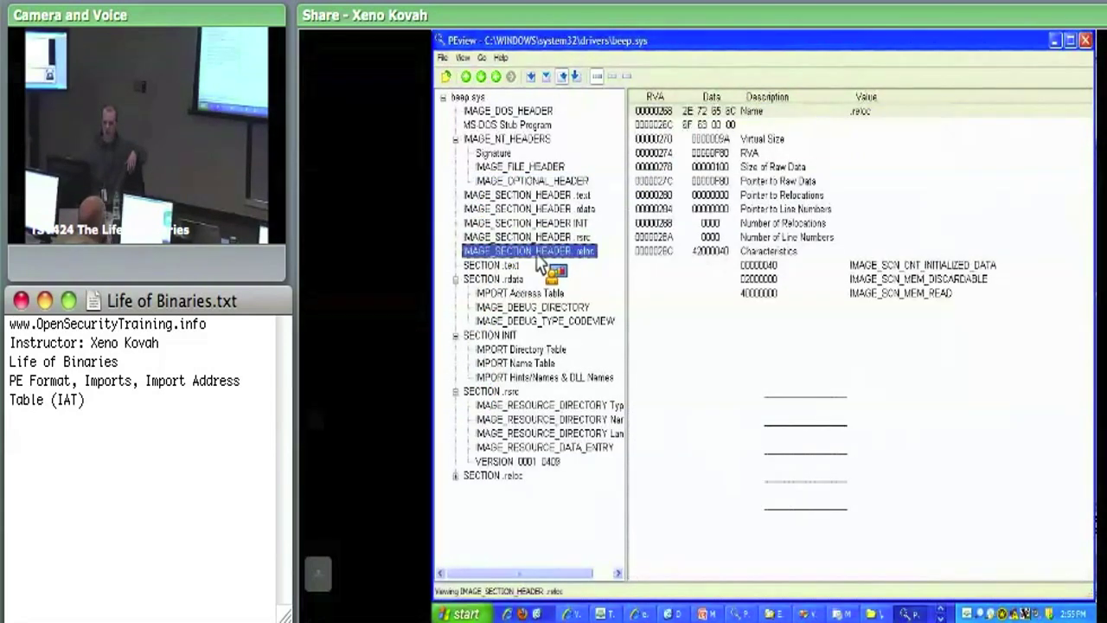
left_click(519, 265)
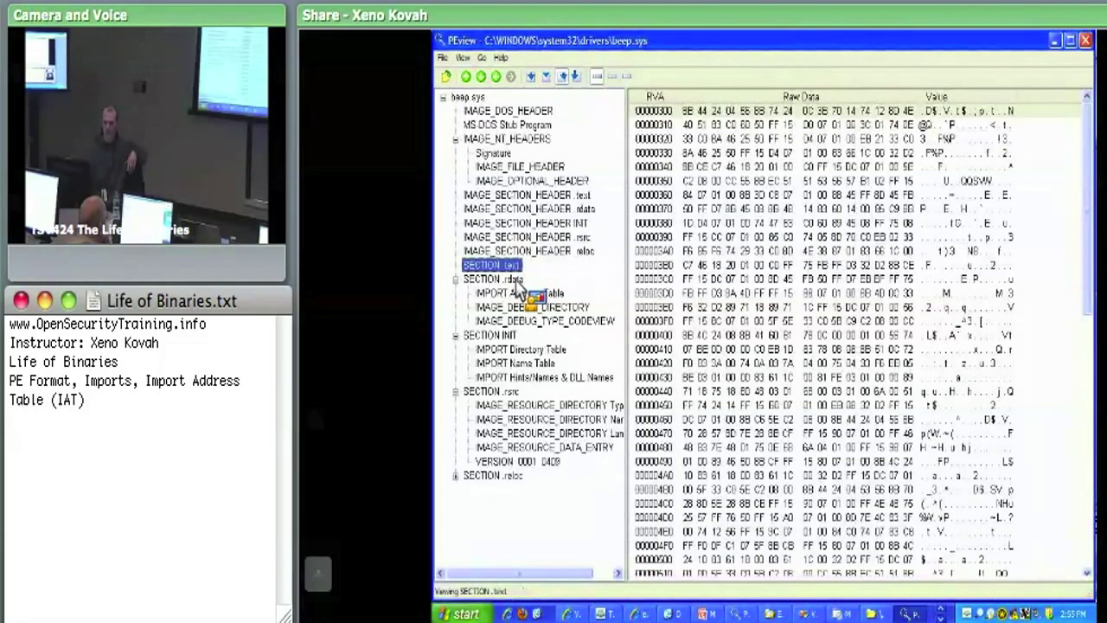
left_click(517, 279)
- View the Import Address Table and the two debug entries under the .rdata section
left_click(530, 294)
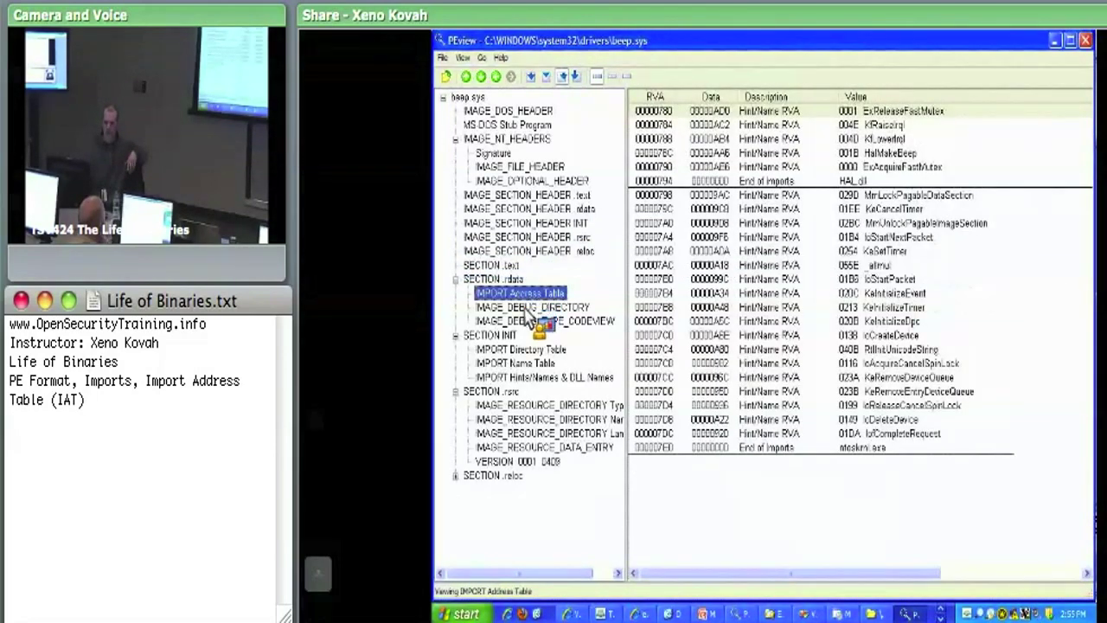
left_click(529, 308)
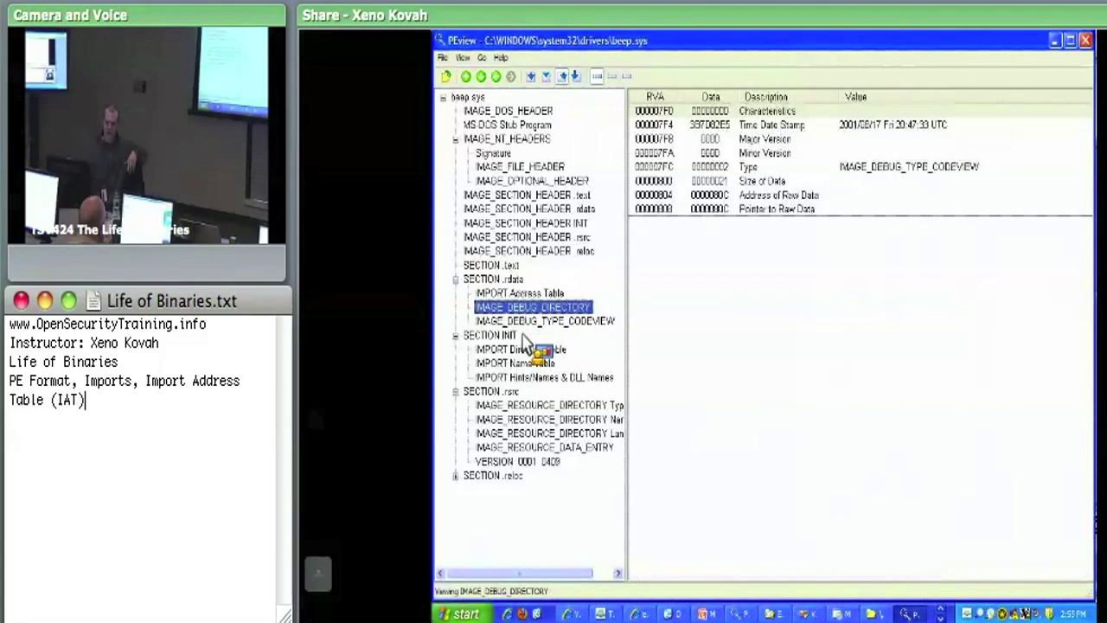
left_click(529, 322)
- Examine the Import Directory Table in the INIT section, highlighting the Import Name Table RVA of both the ntoskrnl.exe and HAL.dll descriptors
left_click(525, 349)
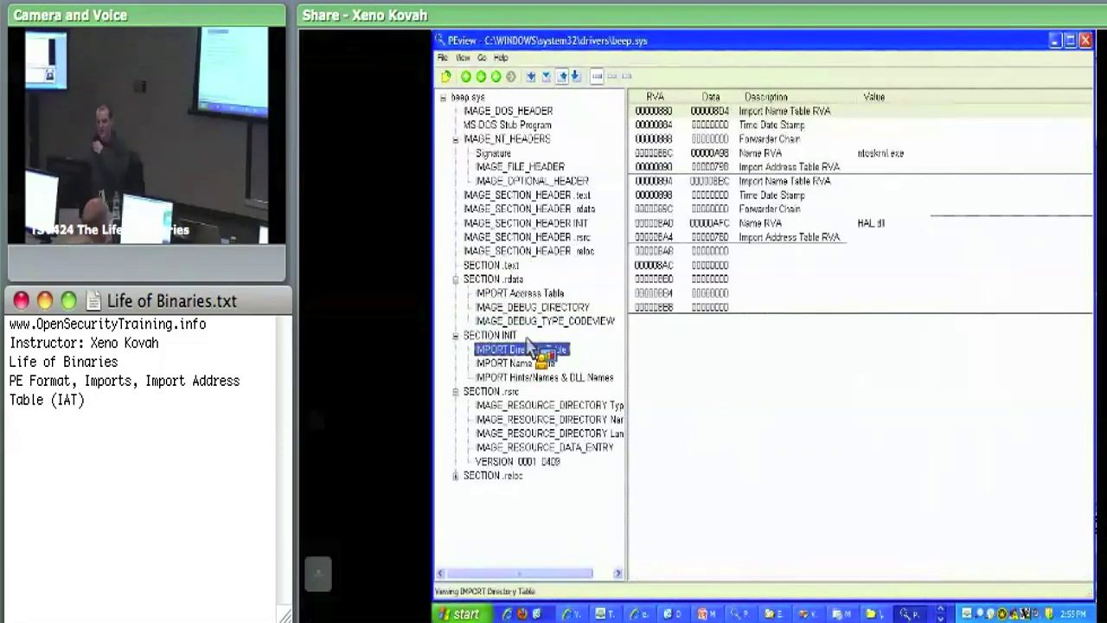
left_click(670, 112)
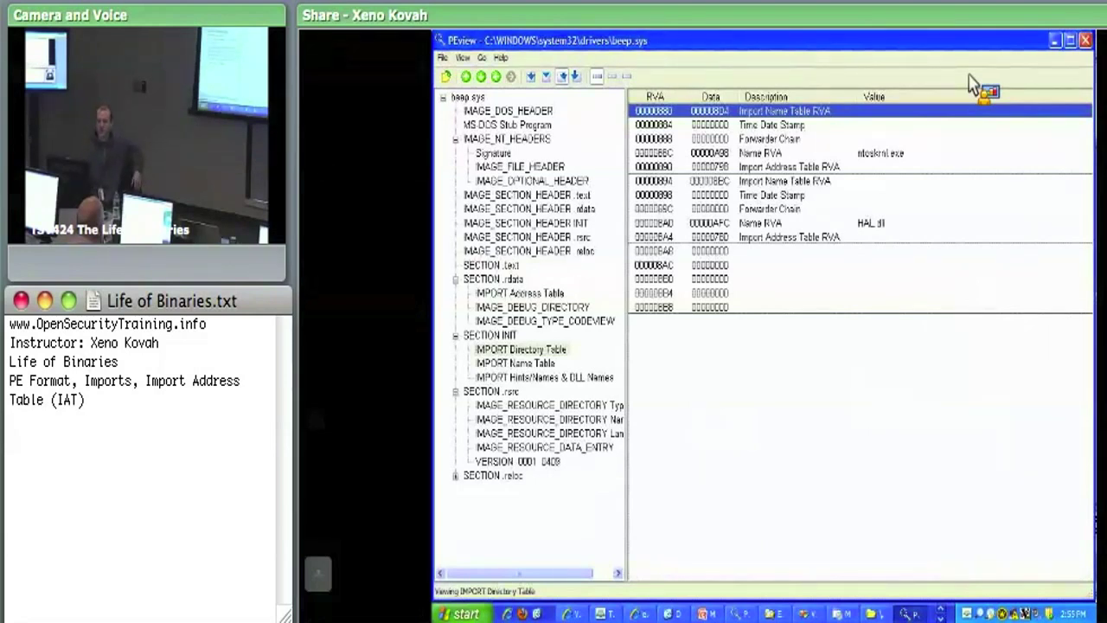
left_click(749, 183)
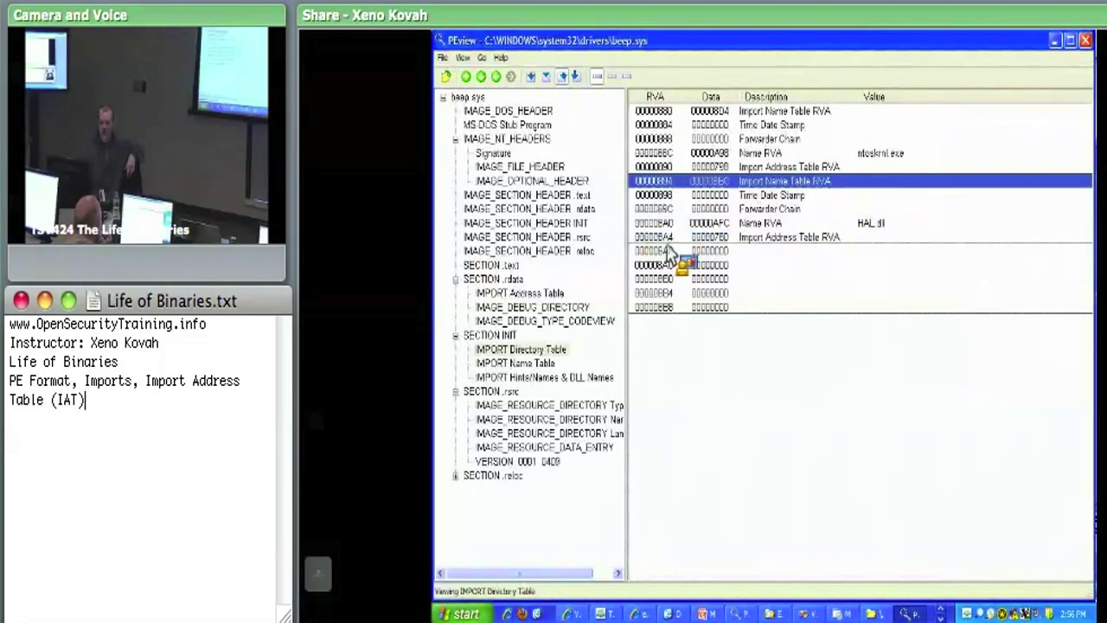
- View the Import Name Table, highlighting its first entry and the HAL.dll End of Imports entry
left_click(542, 364)
left_click(671, 121)
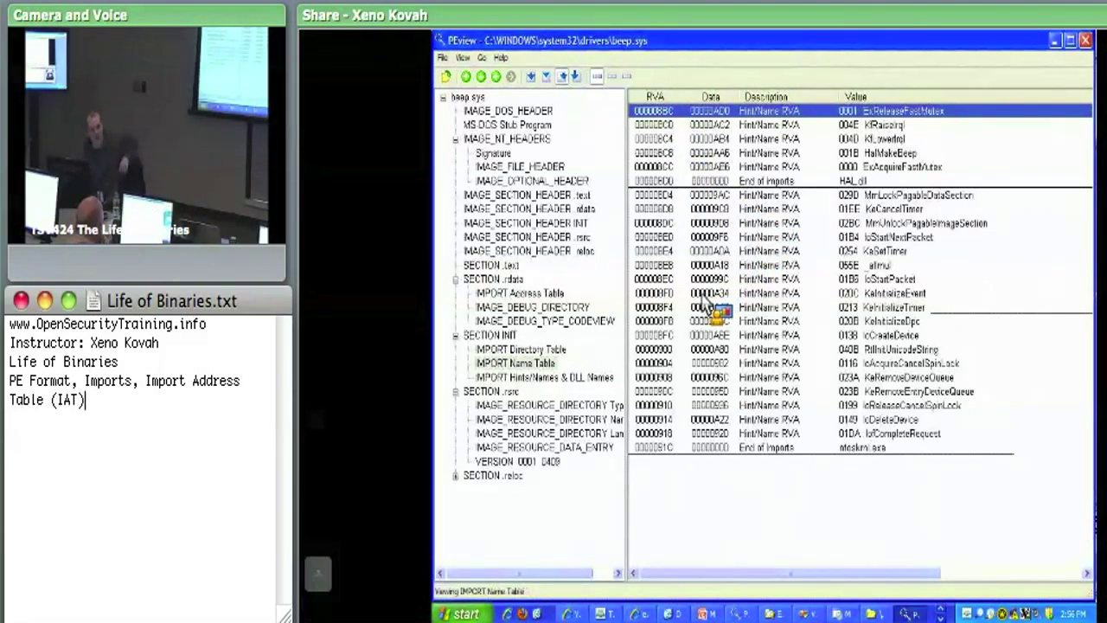
left_click(737, 183)
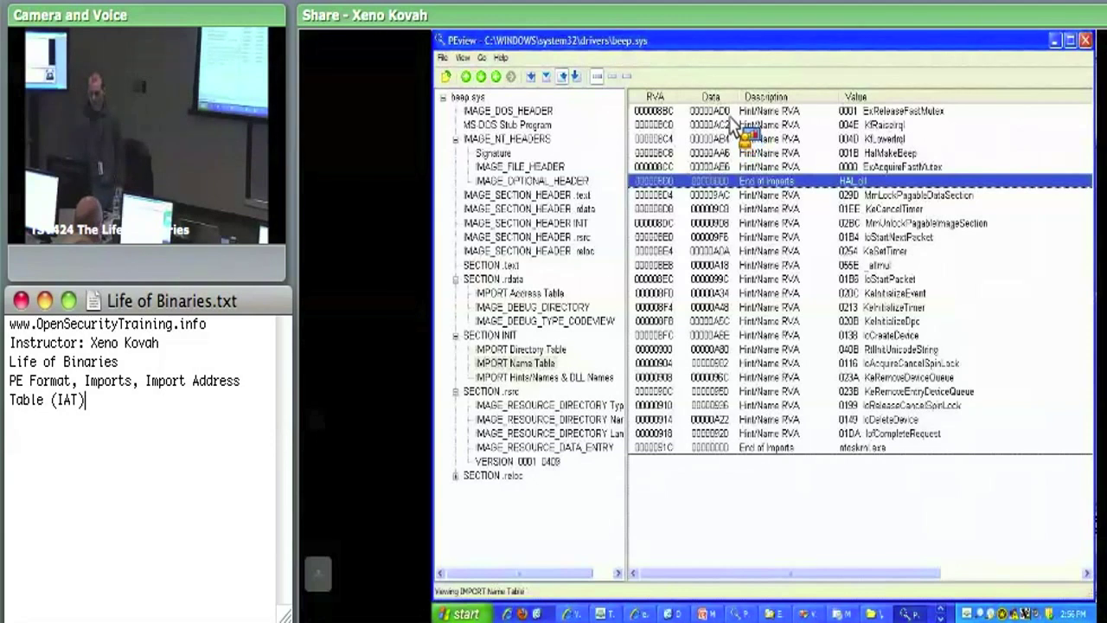
- Go through the HAL.dll entries of the Import Name Table from ExReleaseFastMutex to End of Imports, continuing into the ntoskrnl.exe entries
key("Home")
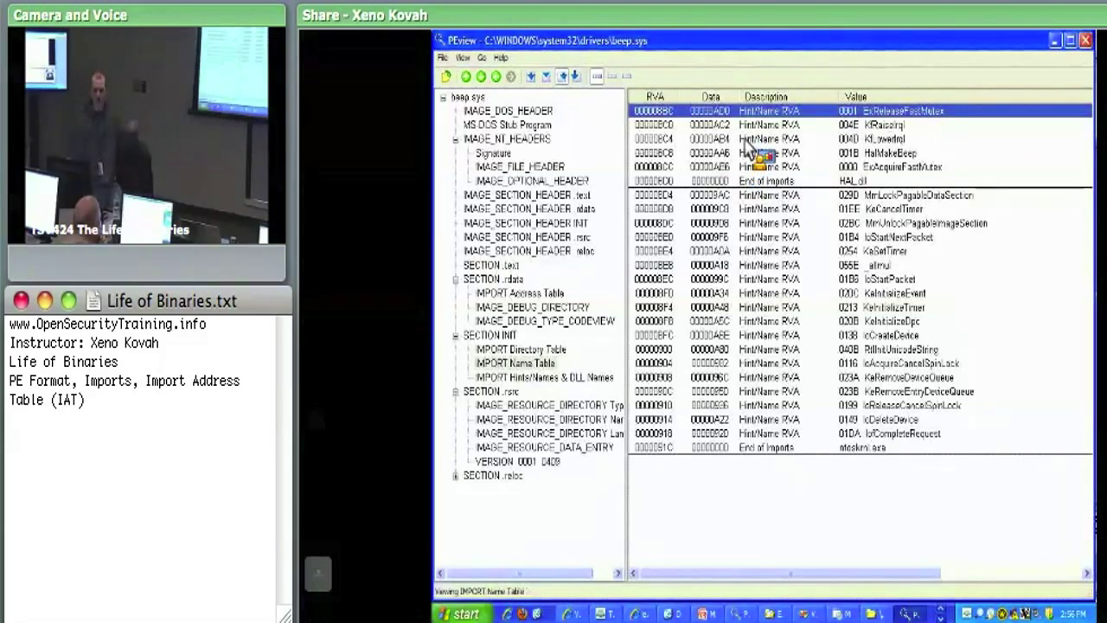
left_click(735, 129)
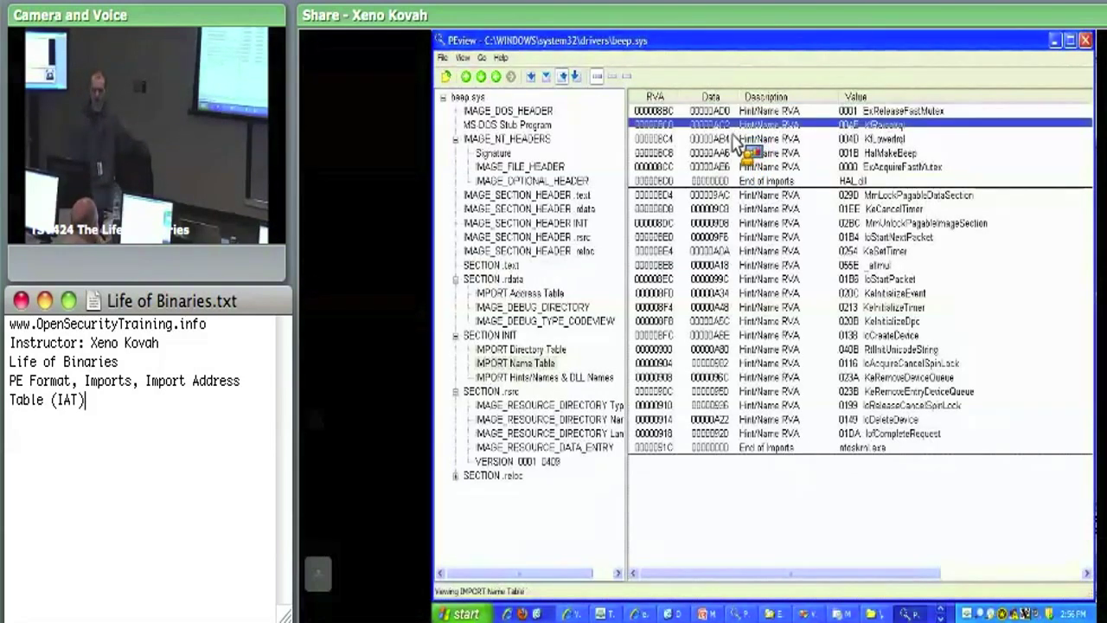
left_click(735, 152)
left_click(729, 166)
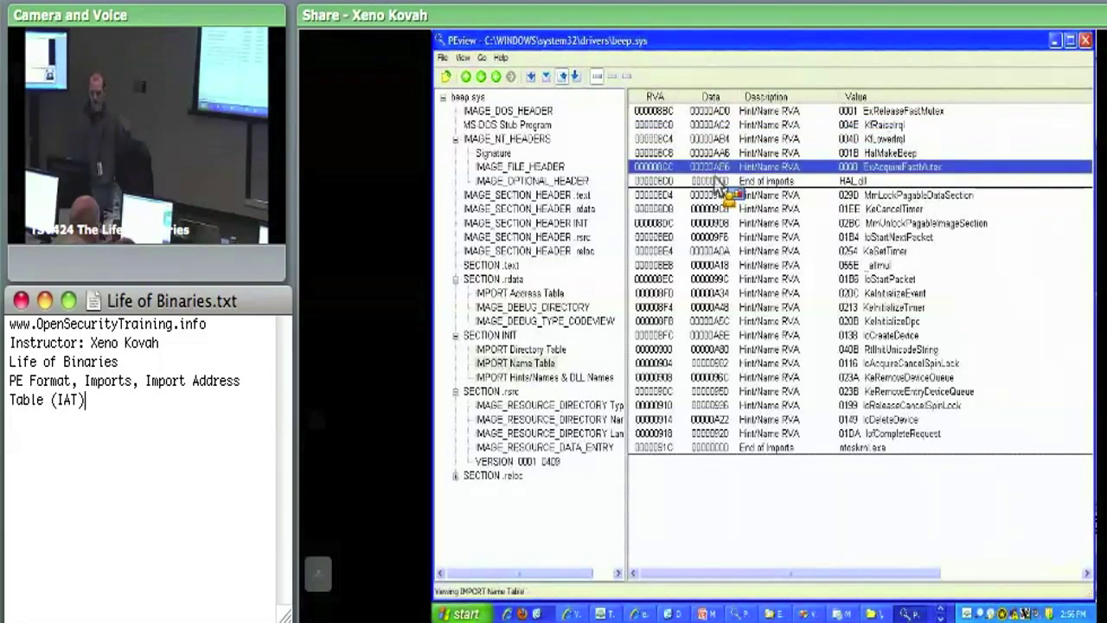
left_click(714, 181)
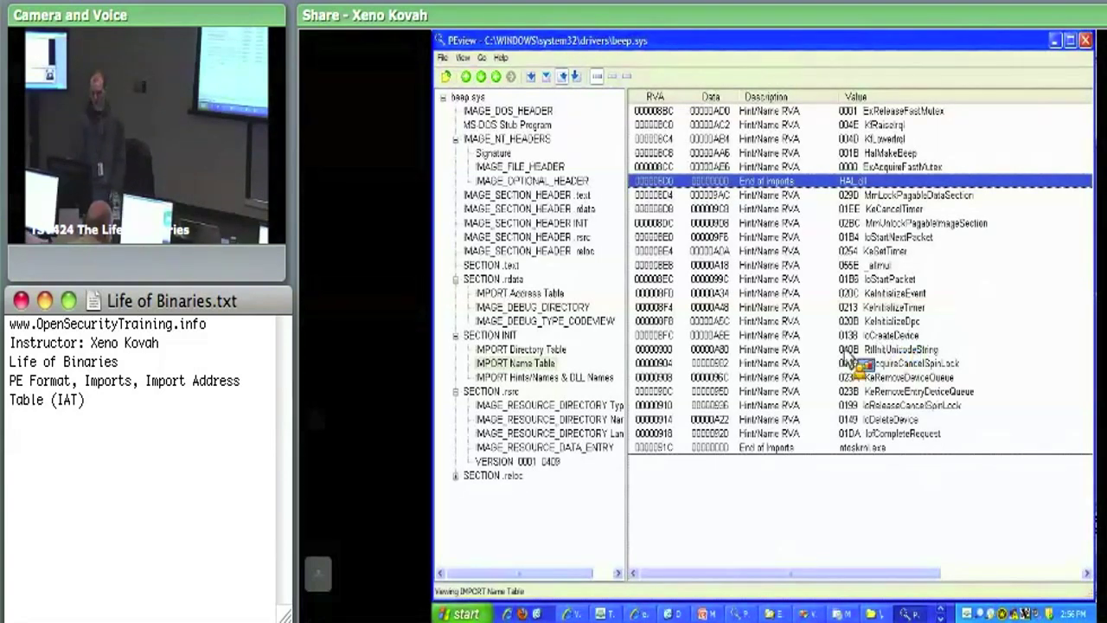
left_click(716, 210)
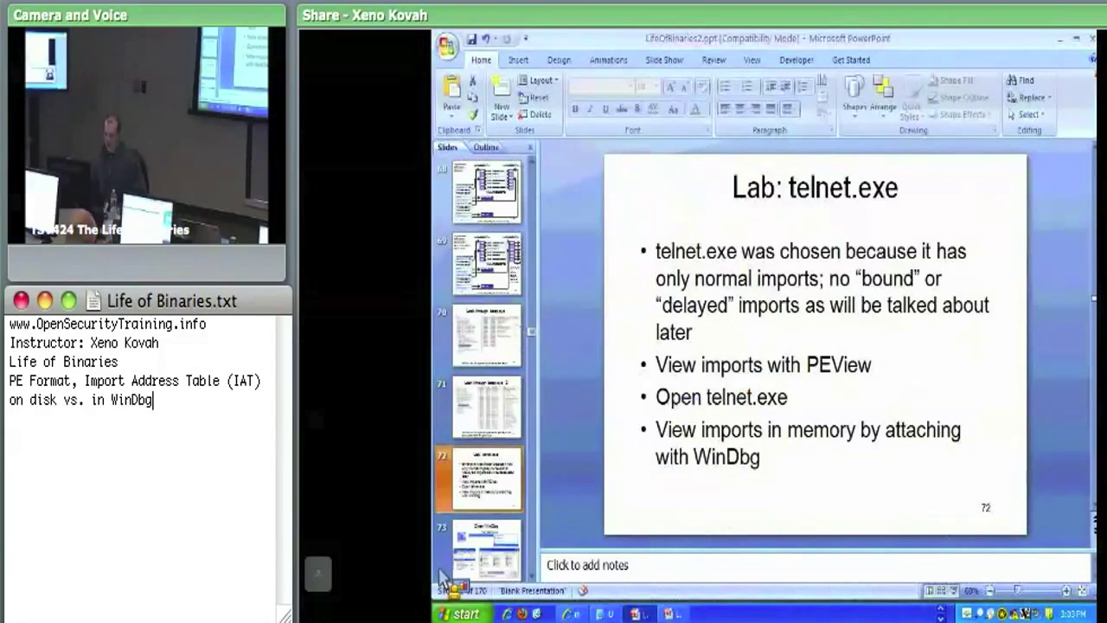
- Launch WinDbg from Debugging Tools for Windows (x86)
left_click(465, 614)
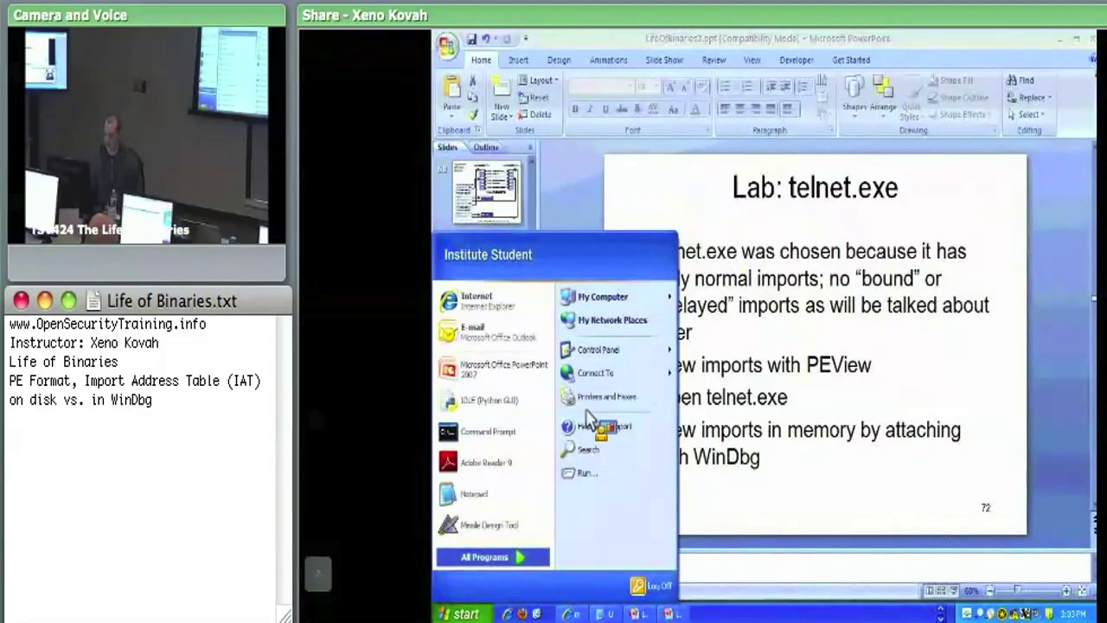
mouse_move(629, 353)
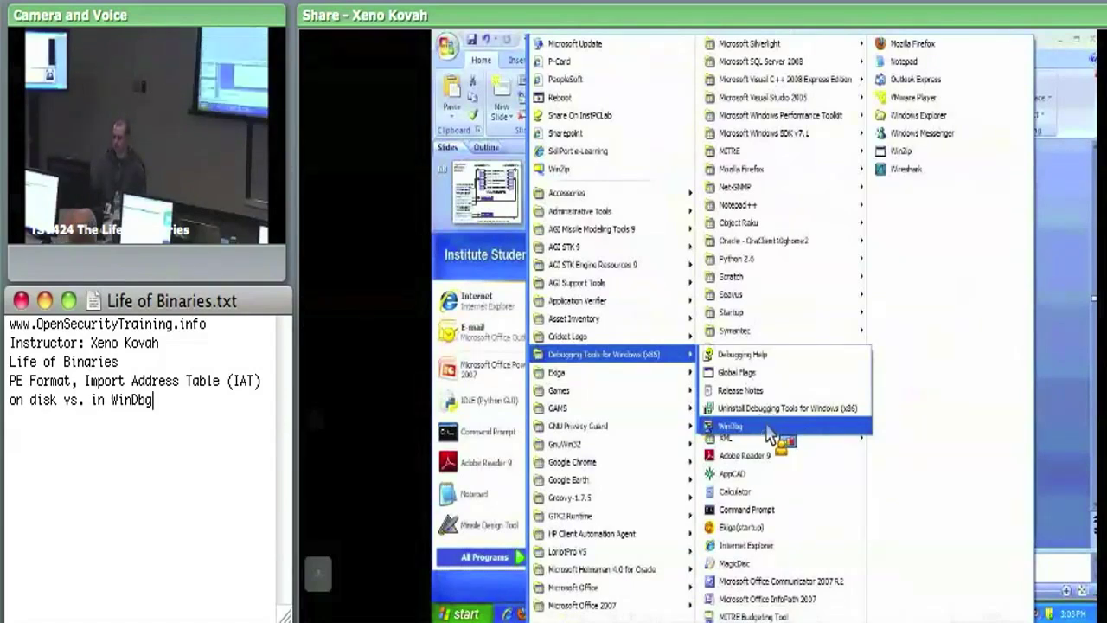
left_click(766, 425)
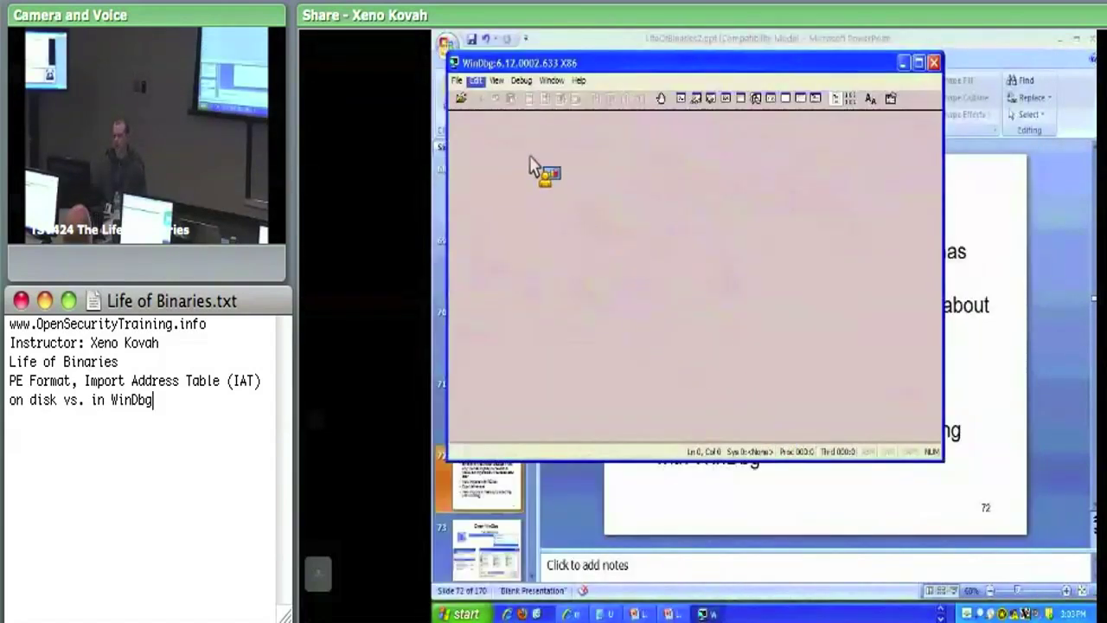
- Start opening an executable to debug in WinDbg
left_click(456, 80)
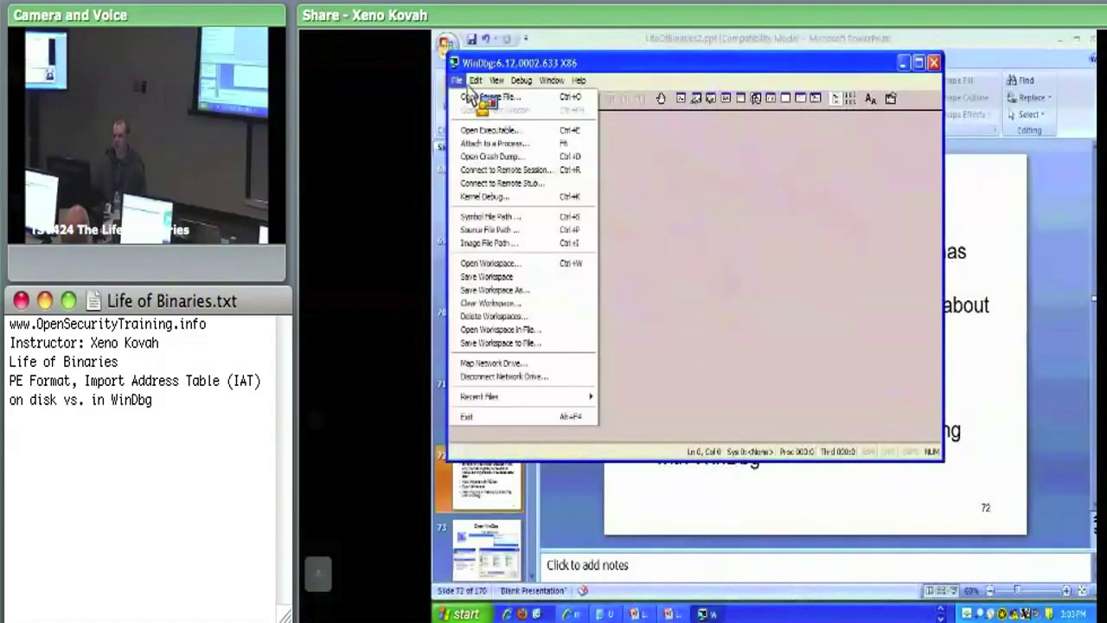
left_click(546, 130)
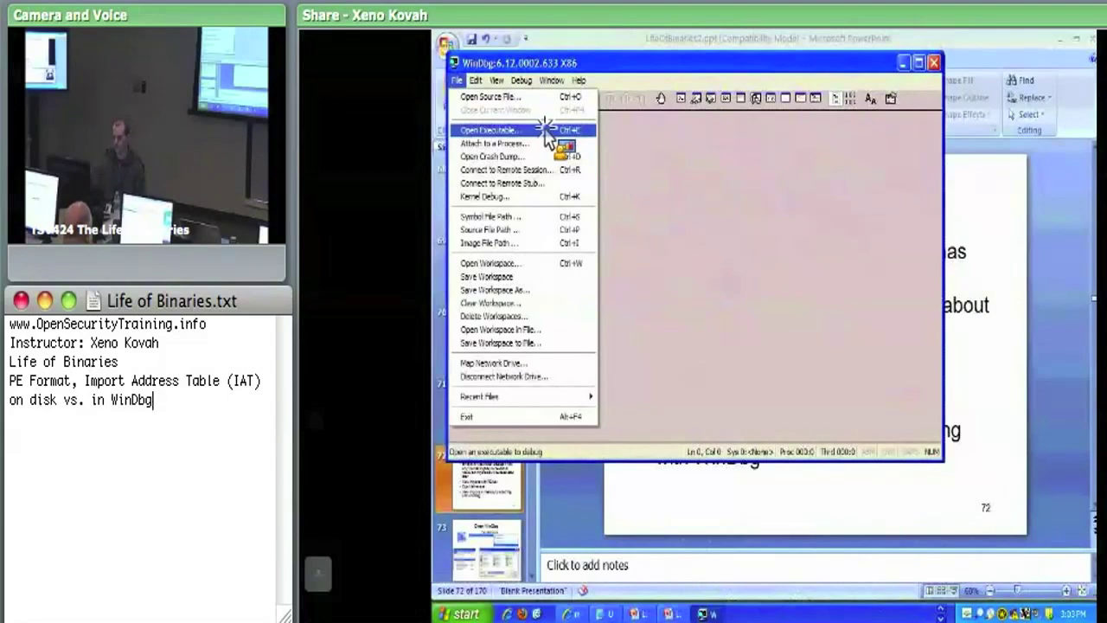